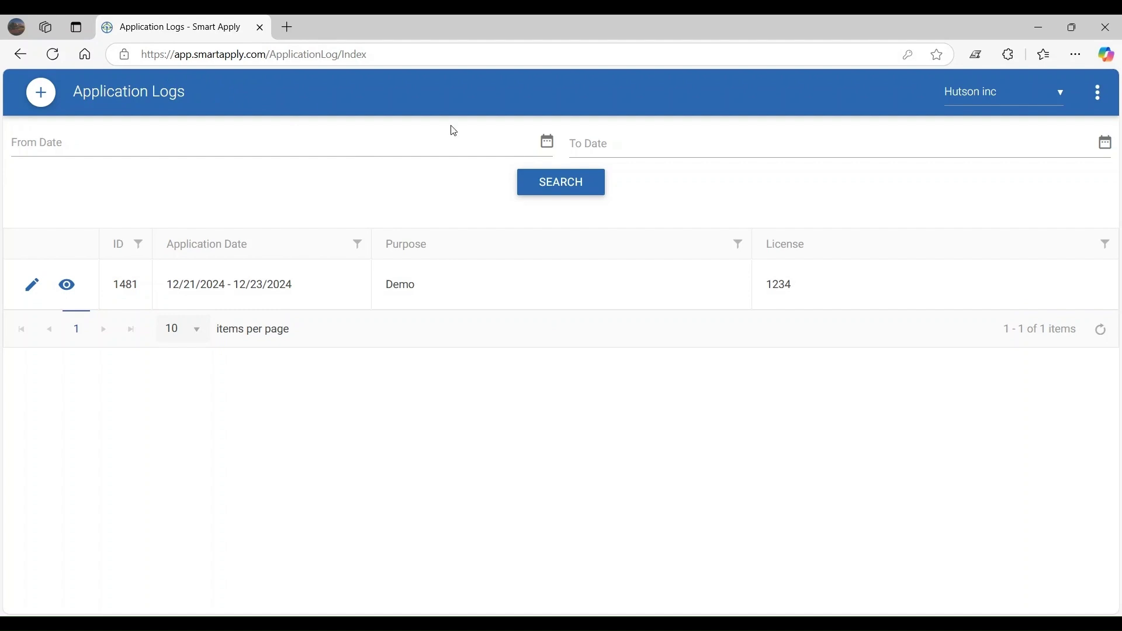
- Open Job Insights and collapse the boundary details of the assigned job
click(1099, 92)
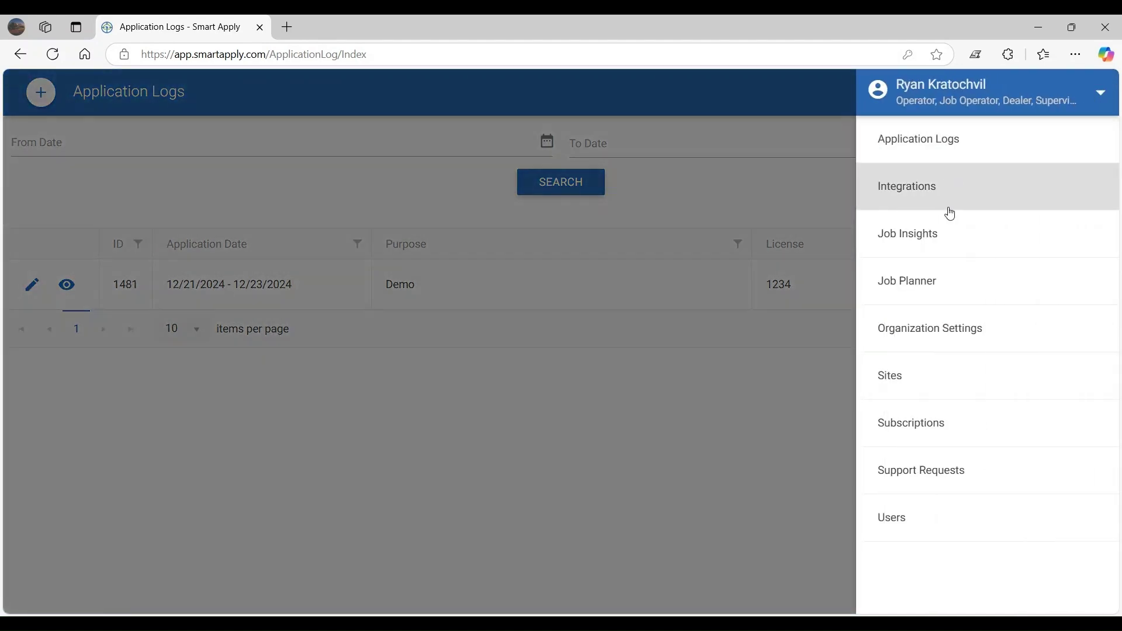
click(941, 235)
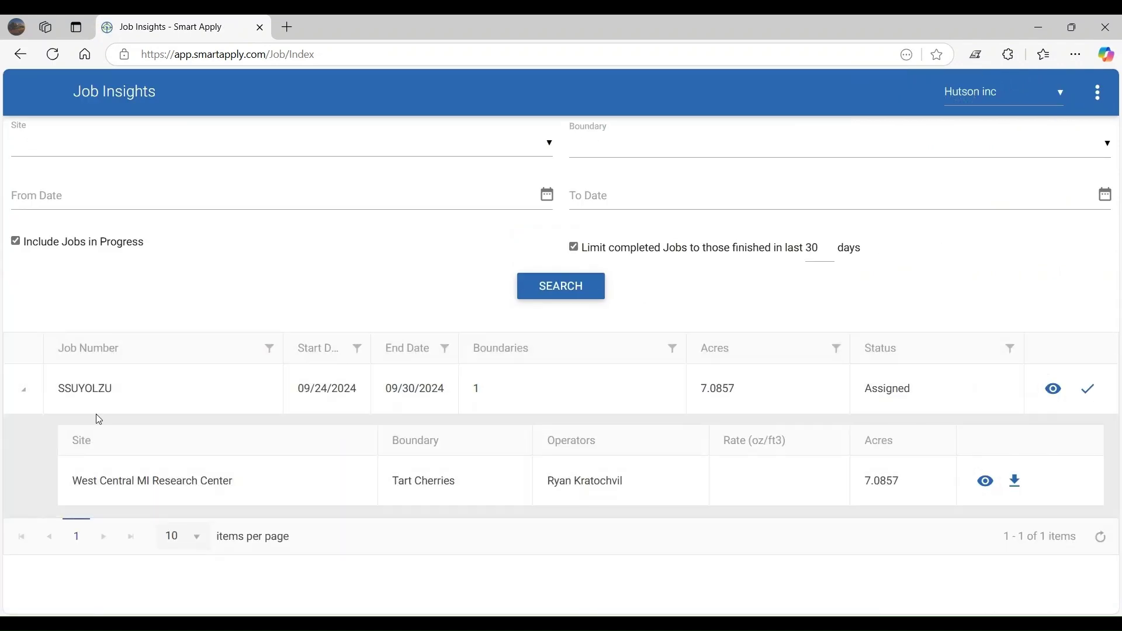
click(23, 392)
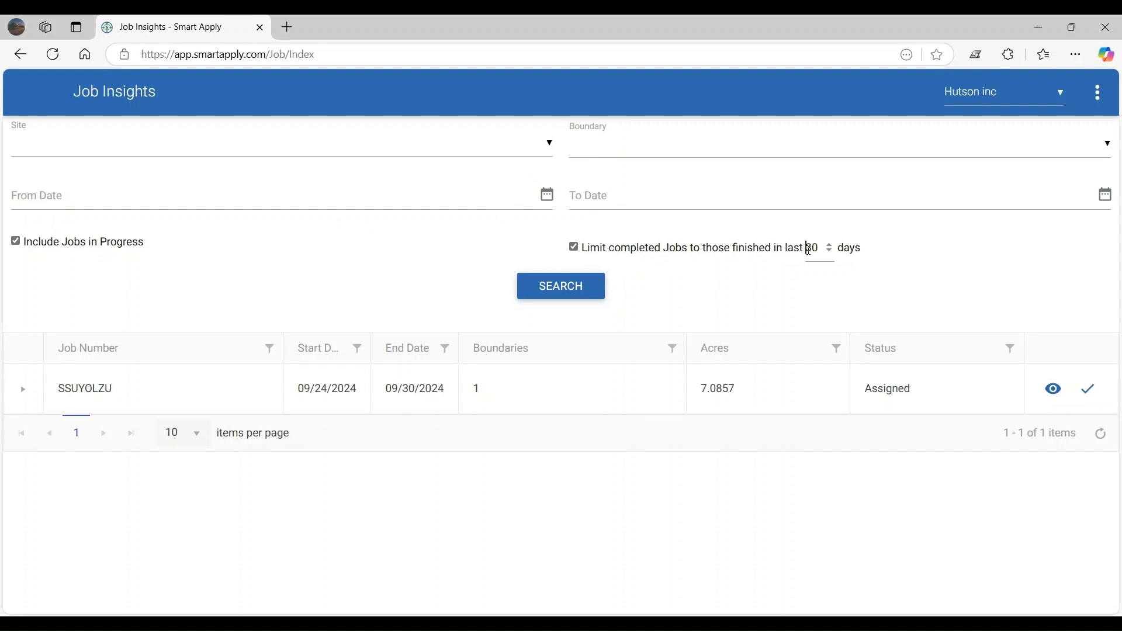
- Search for jobs with the completed-job limit set to the last 120 days
drag(806, 250, 813, 250)
text(12)
click(582, 289)
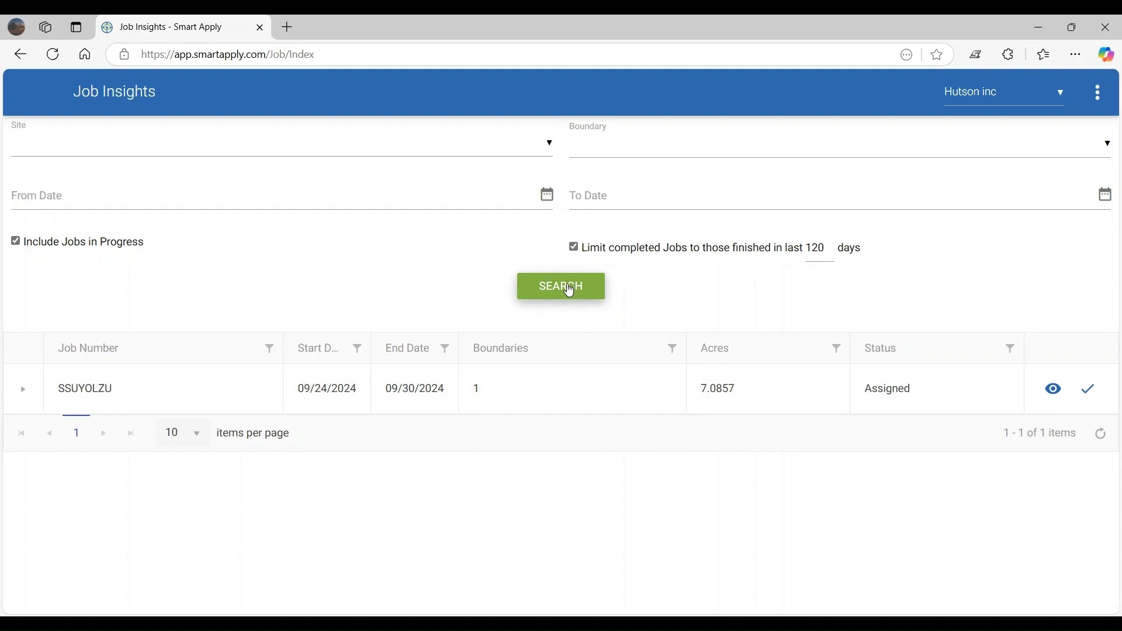
click(570, 291)
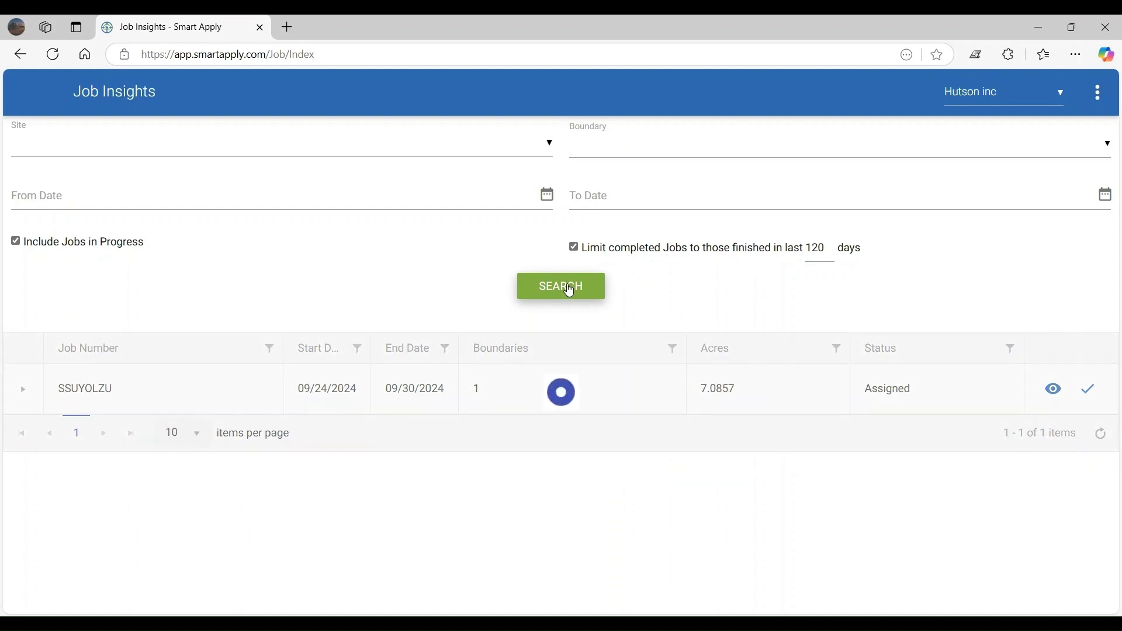
- Look through the job list and open the job detail of the completed job with the Pears boundary
scroll(604, 359, down, 7)
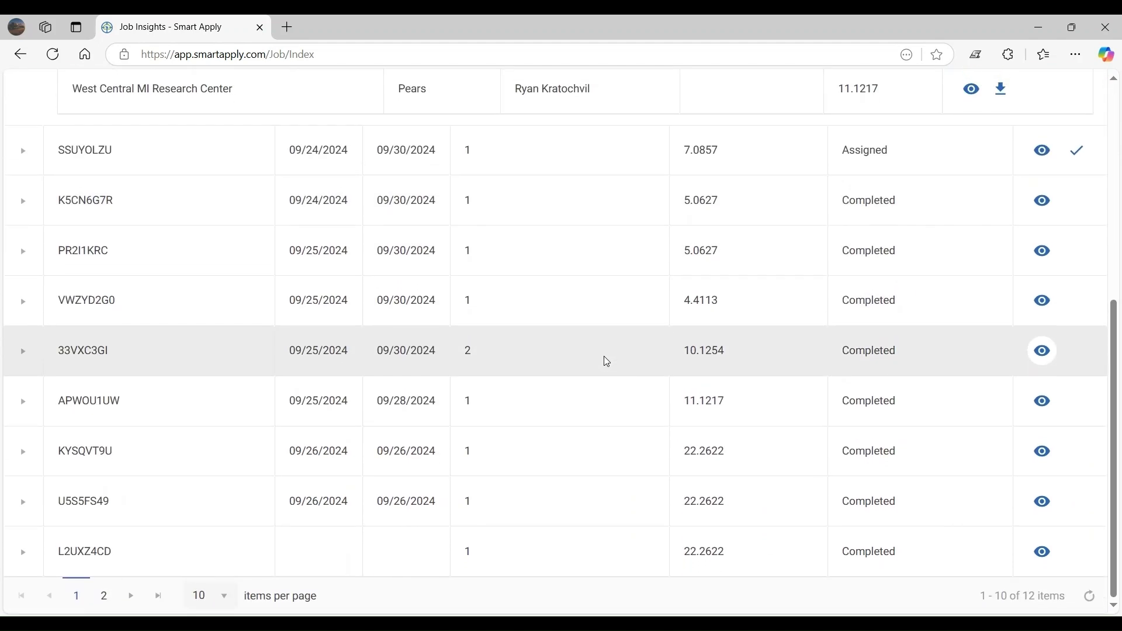
scroll(576, 256, up, 4)
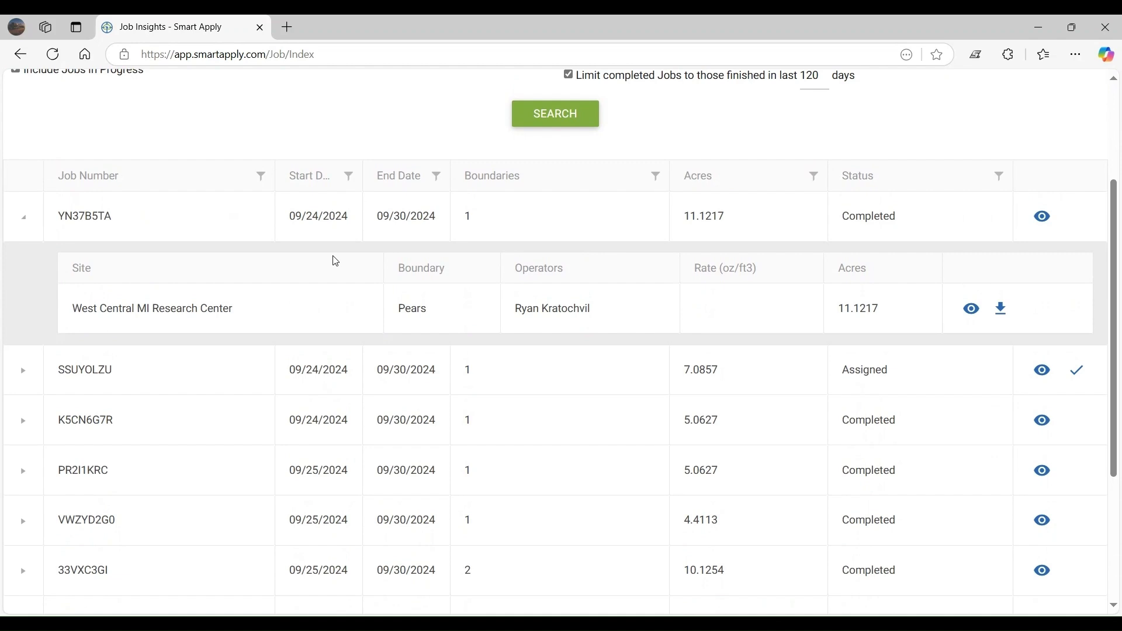
scroll(336, 261, up, 2)
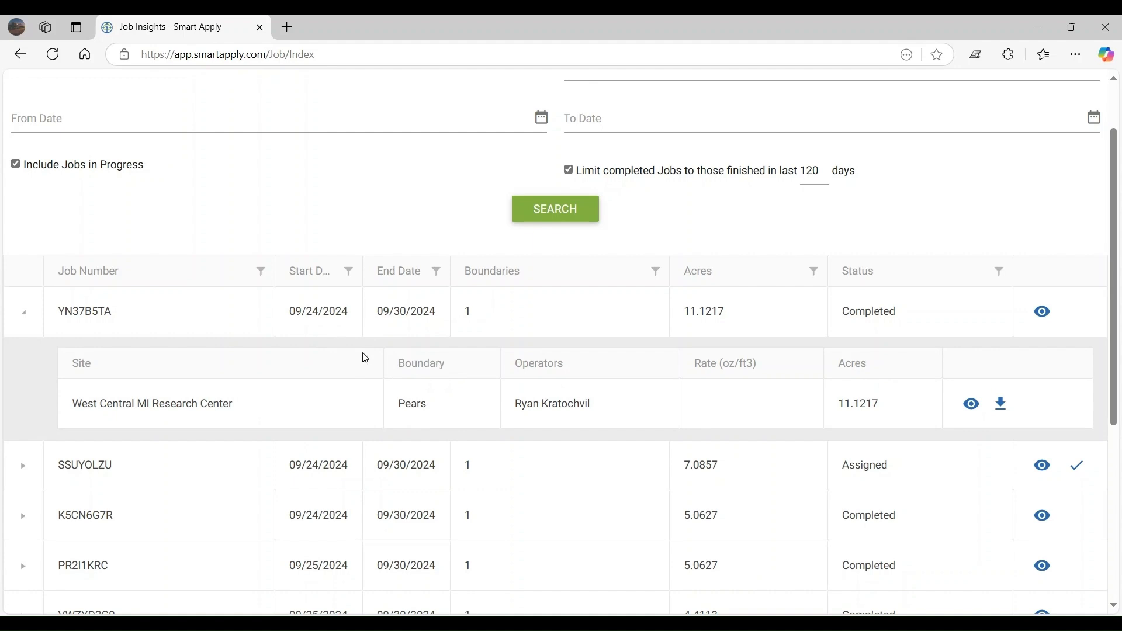
scroll(352, 354, up, 1)
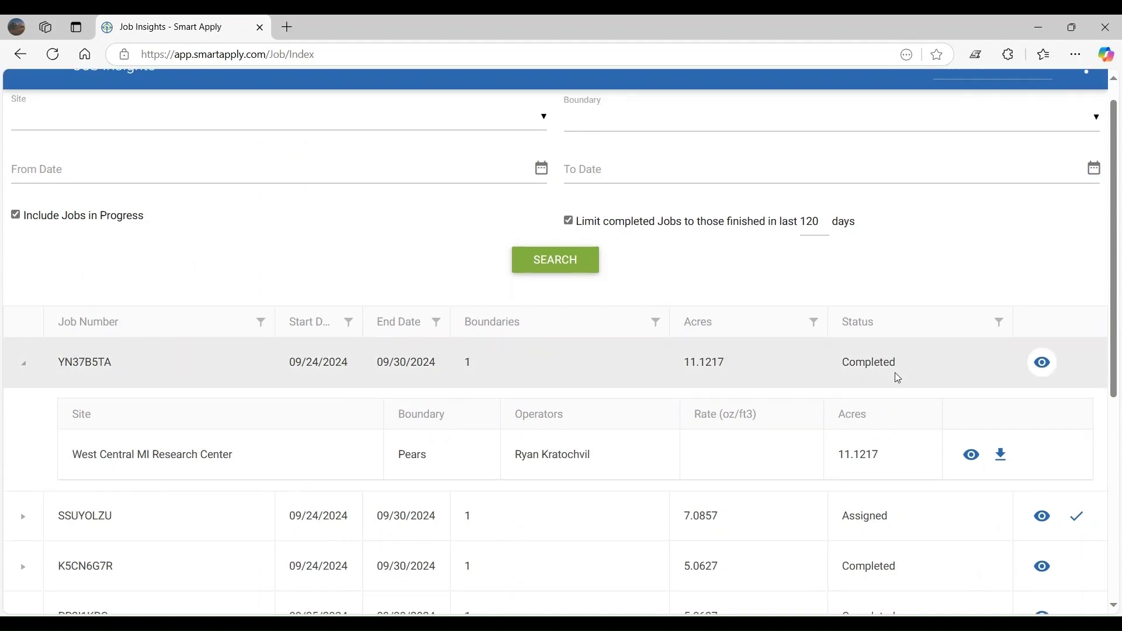
click(1049, 374)
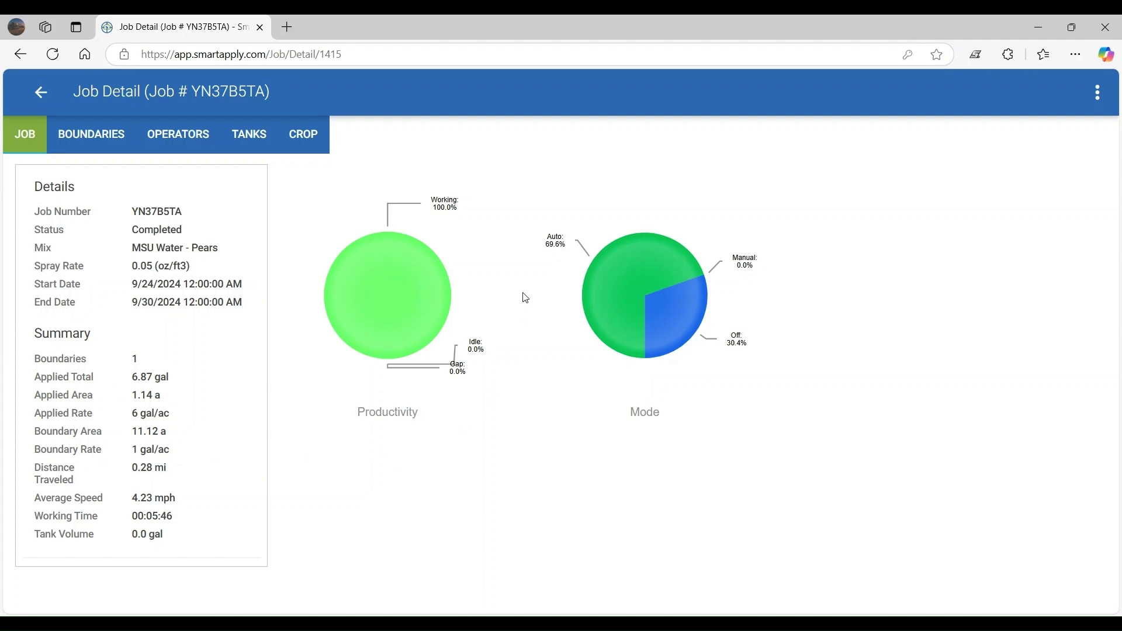
- Review the job's productivity and mode charts and its boundary, operator, tank and crop data
mouse_move(410, 311)
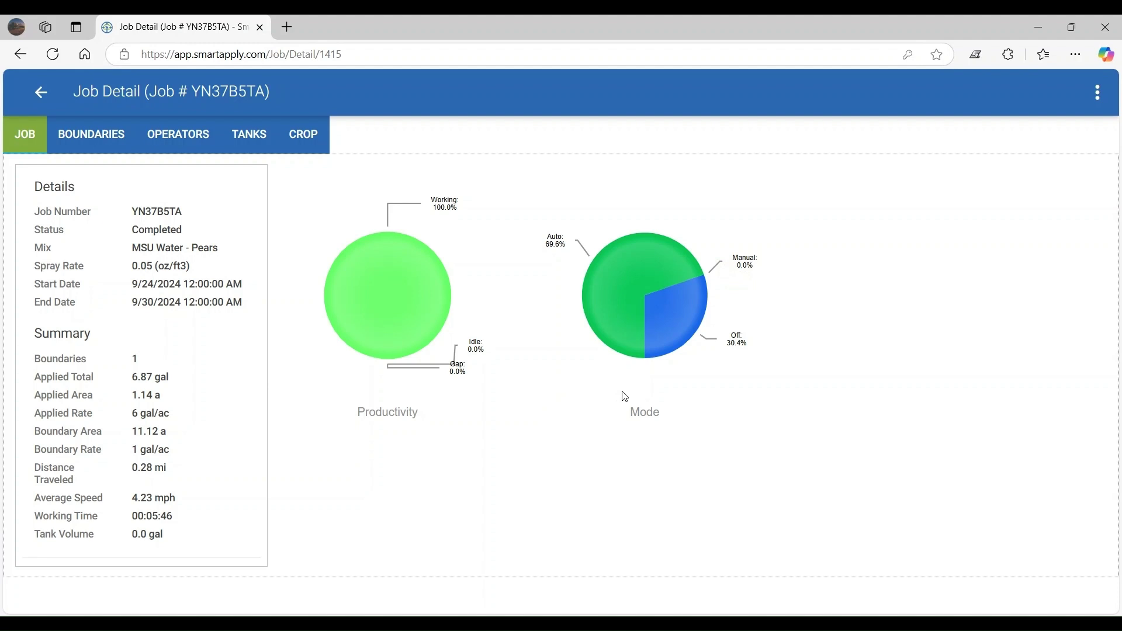
mouse_move(623, 341)
click(90, 142)
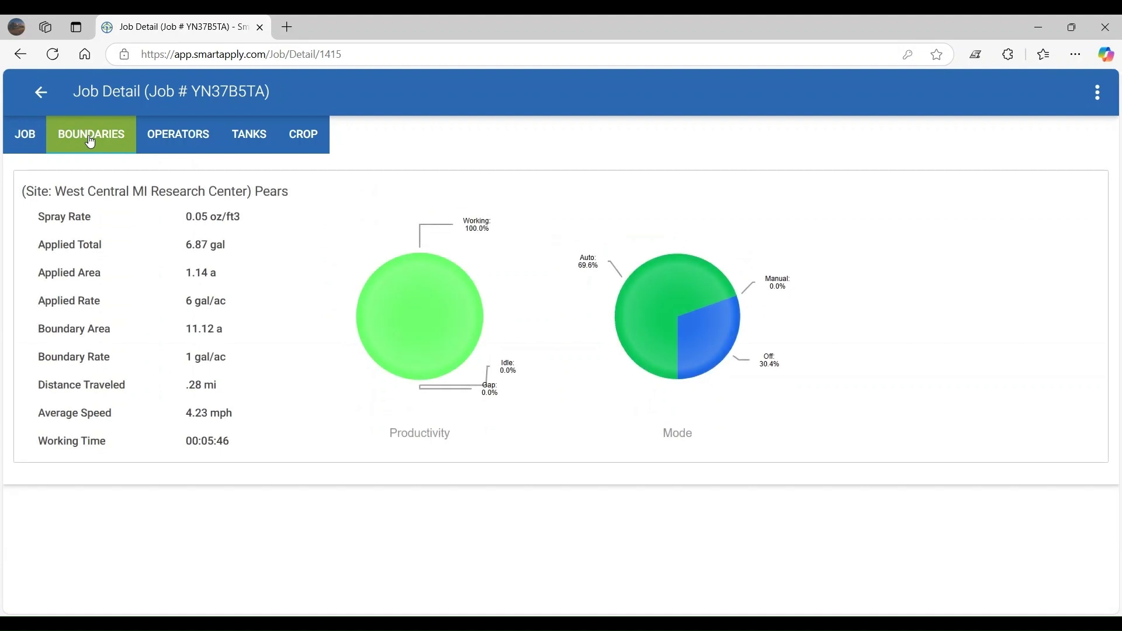
click(167, 134)
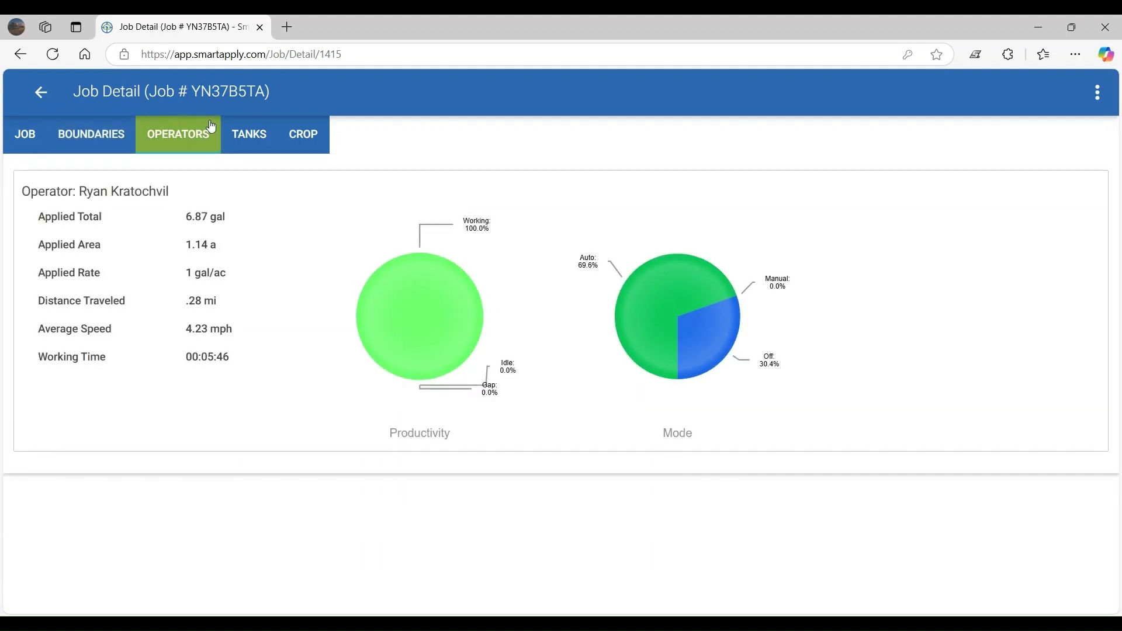
click(255, 143)
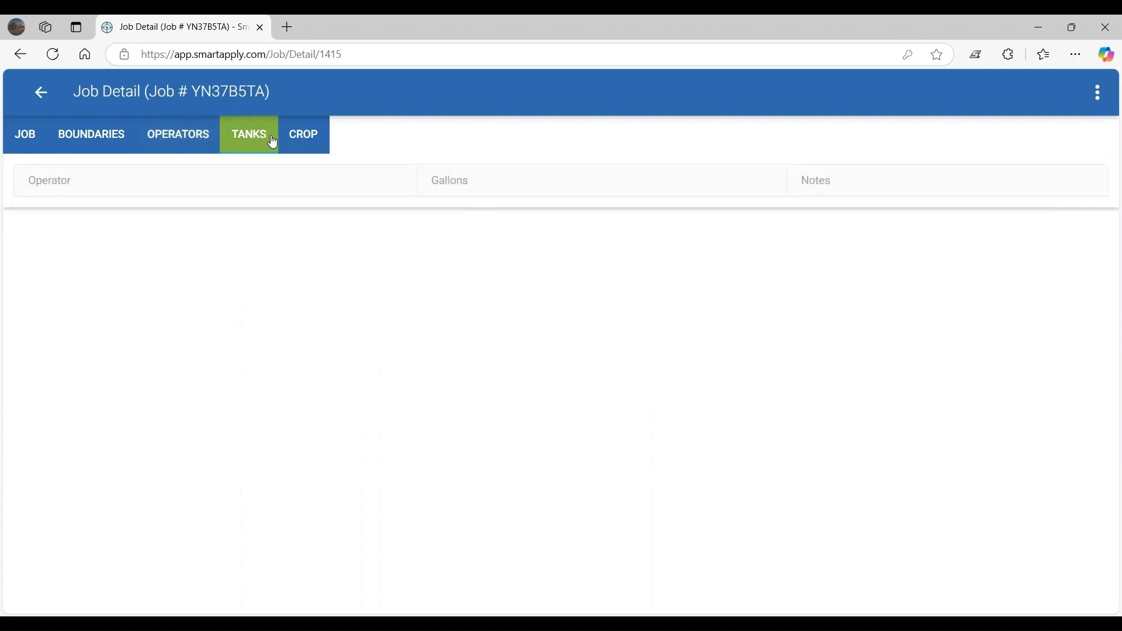
click(301, 139)
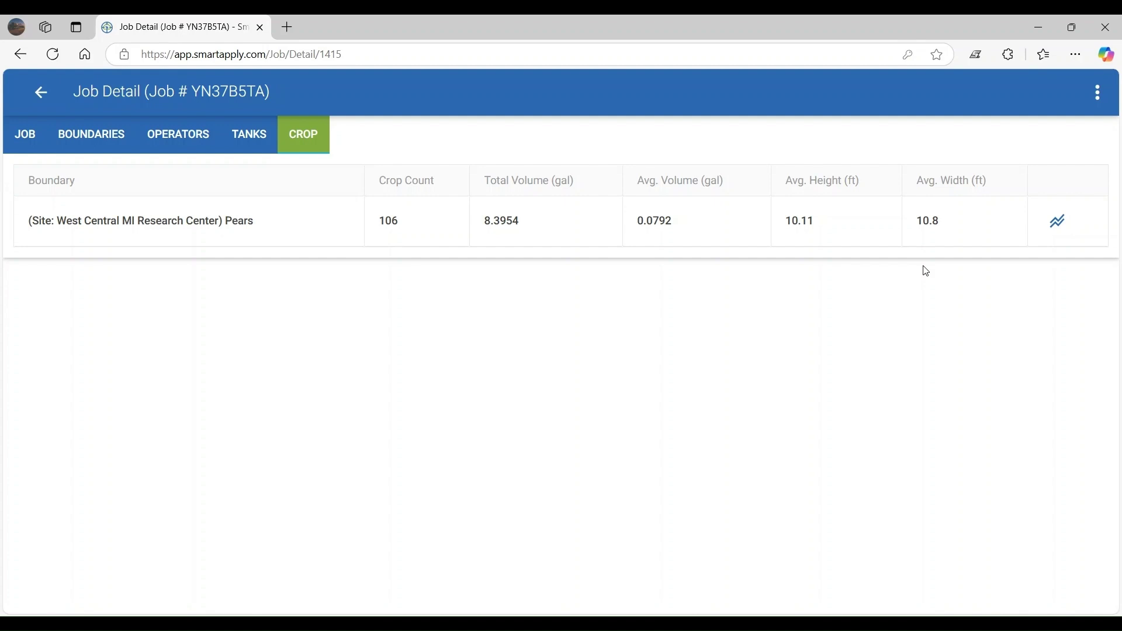
- Open the crop report for the Pears boundary and examine the crop height, width and volume charts
click(1059, 221)
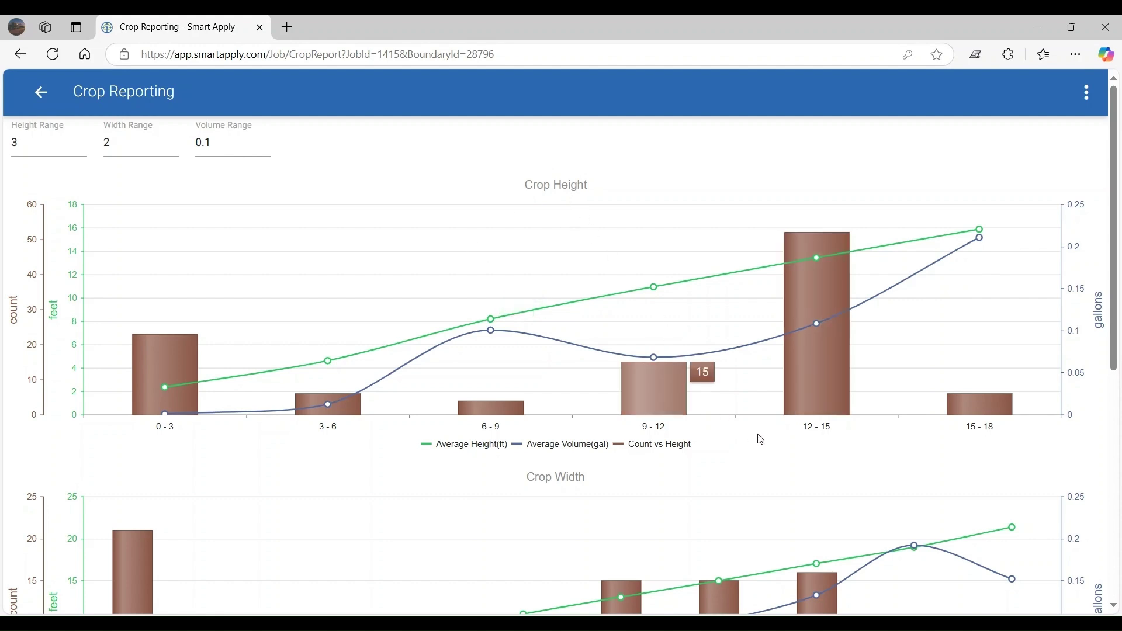
mouse_move(839, 377)
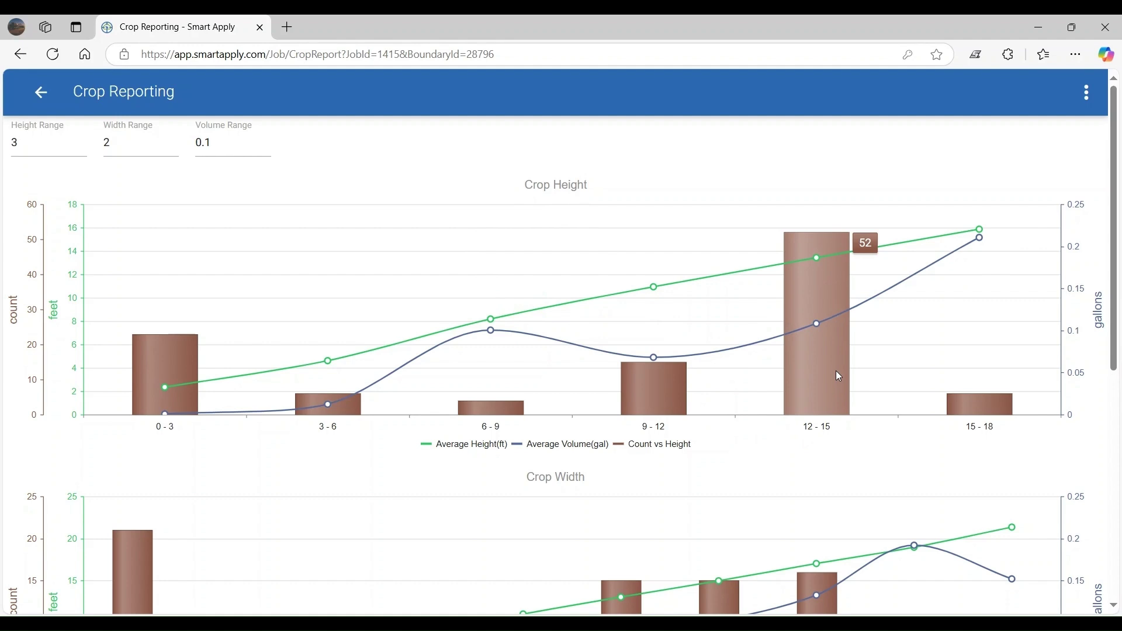
mouse_move(983, 402)
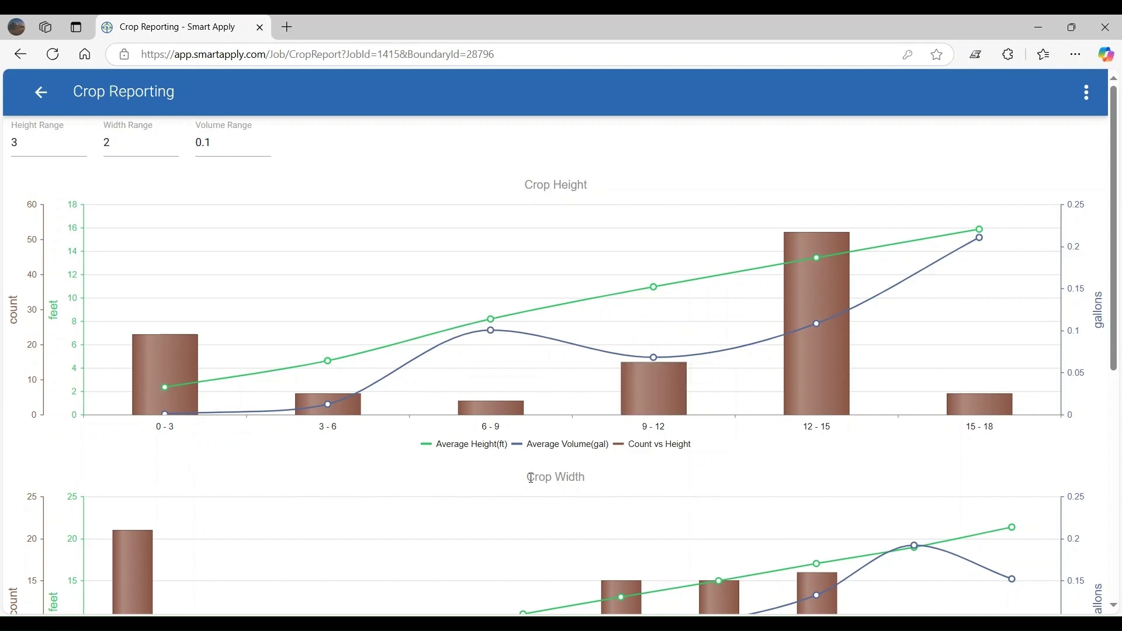
scroll(530, 478, down, 8)
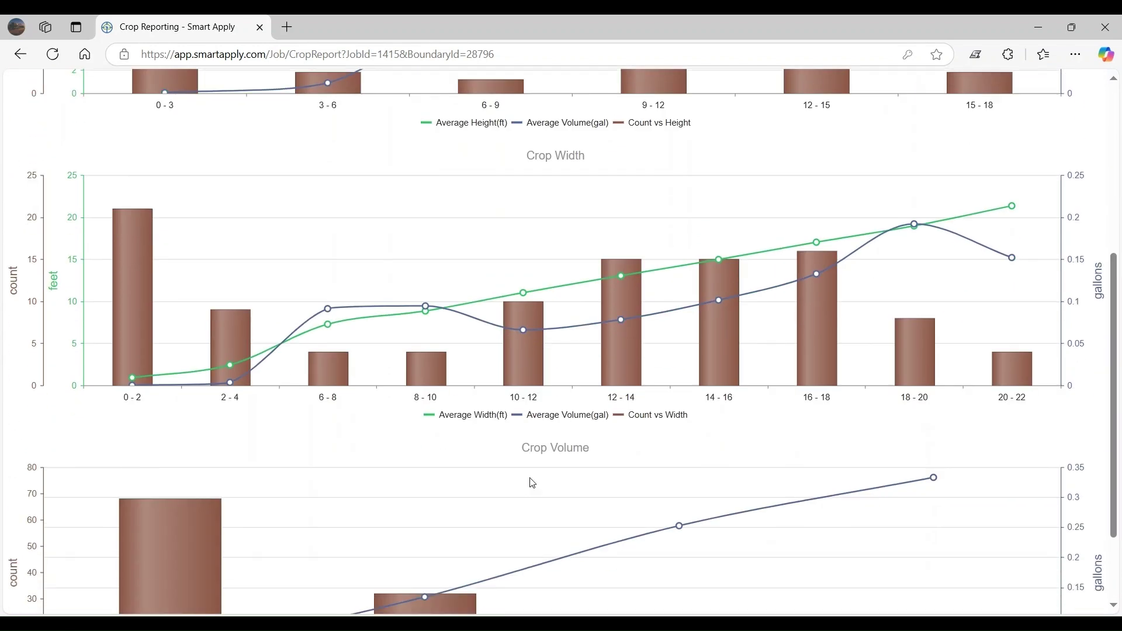
scroll(532, 483, up, 1)
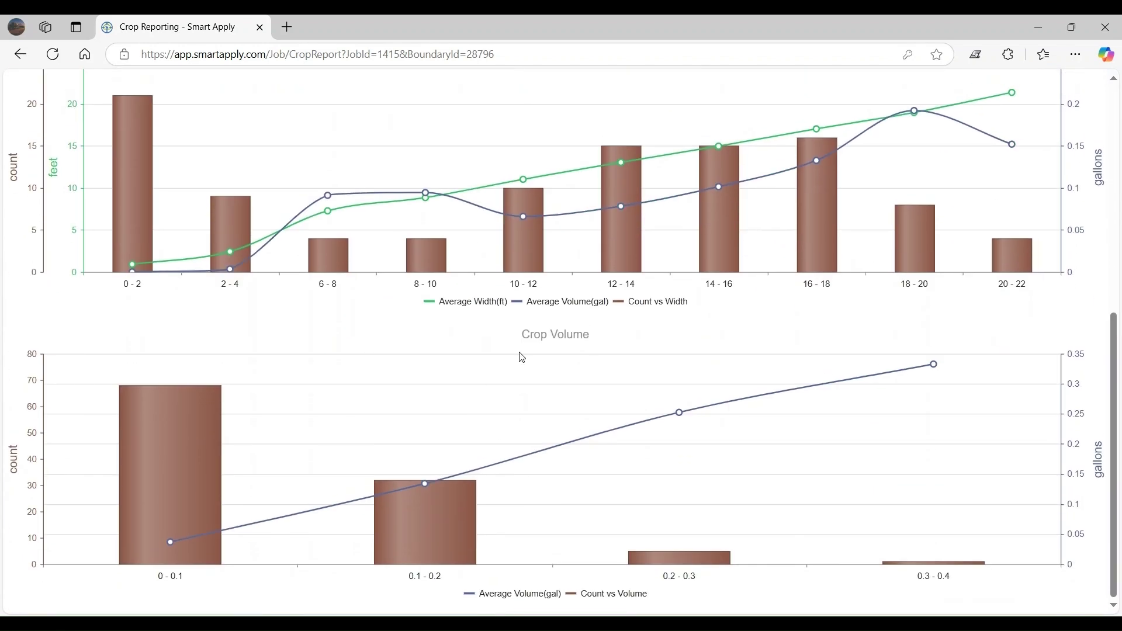
scroll(522, 358, up, 10)
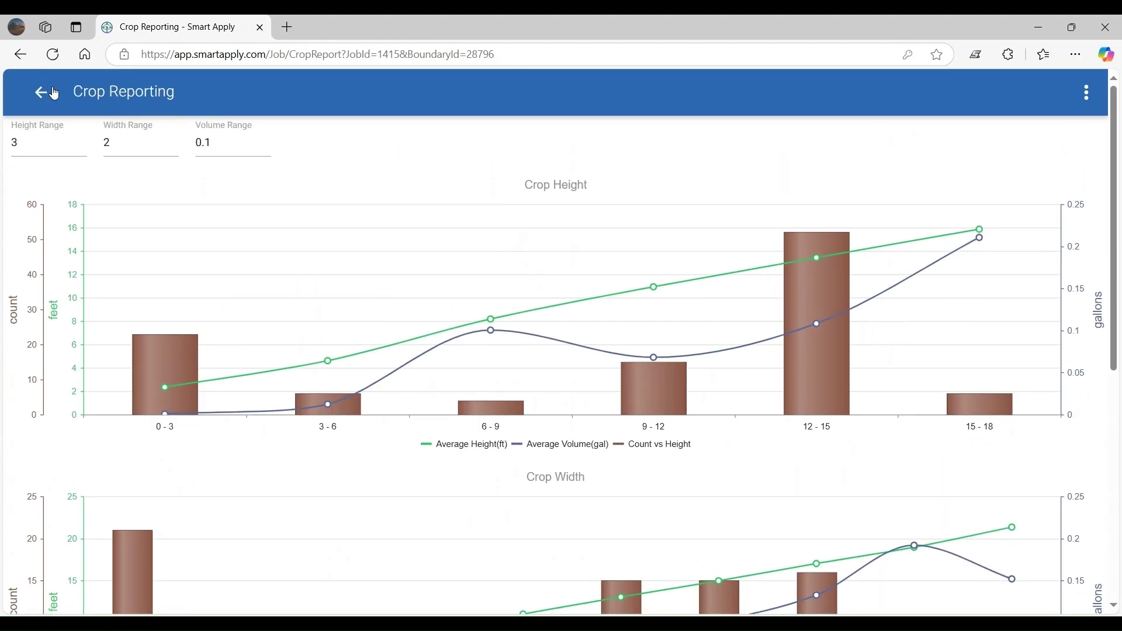
- Return to Job Insights, search with a 120-day limit on completed jobs, and open the Pears boundary detail map
click(40, 92)
click(54, 92)
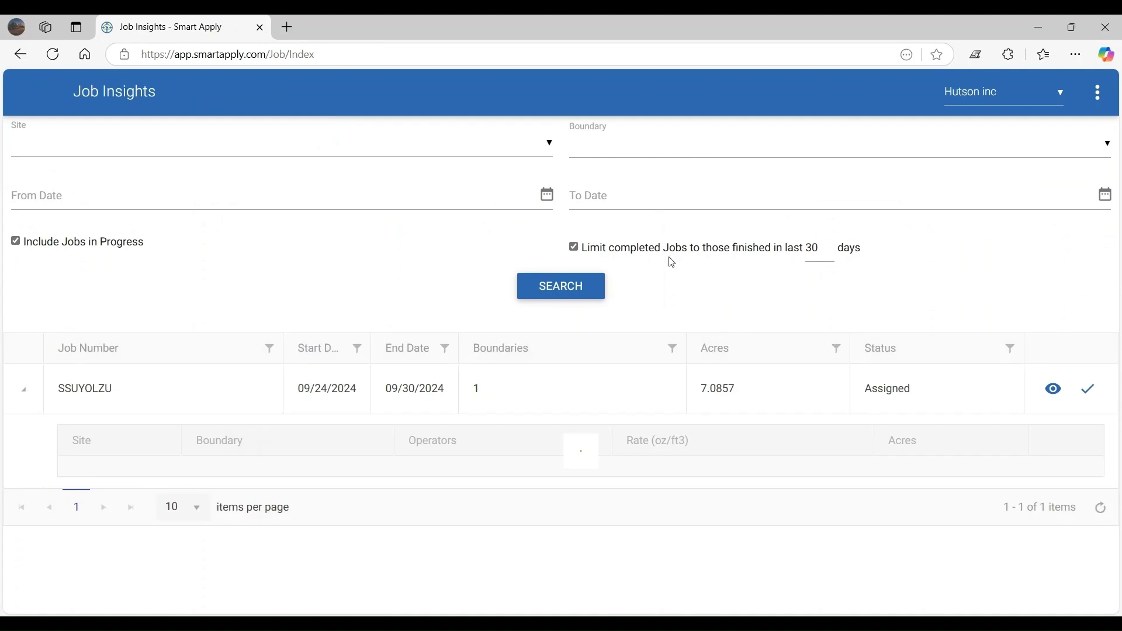
double_click(812, 248)
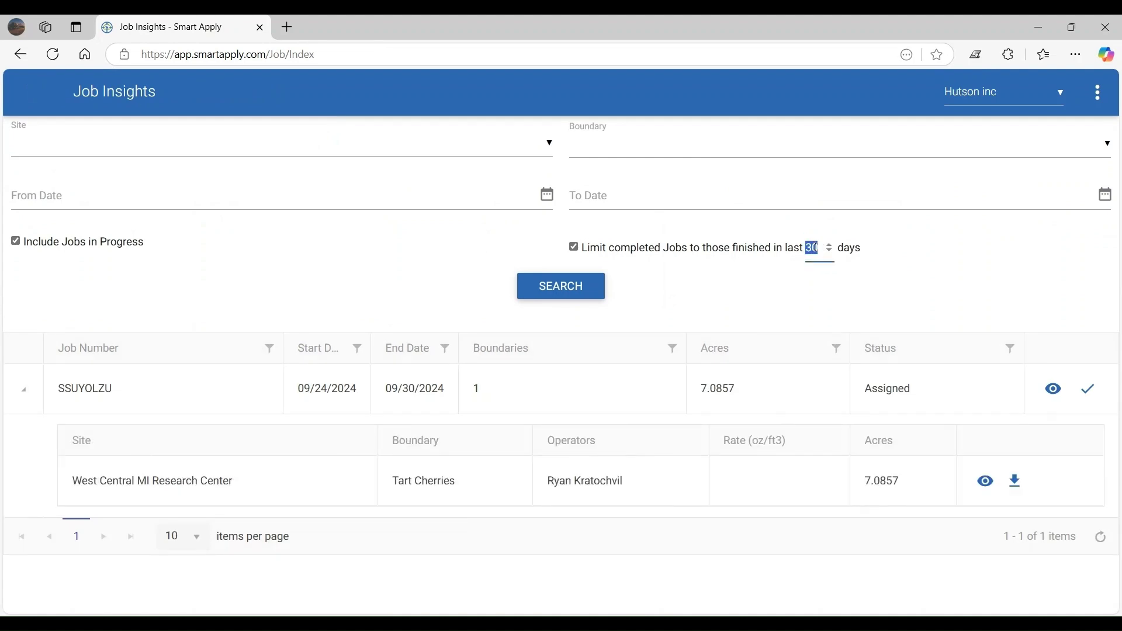
text(120)
click(560, 289)
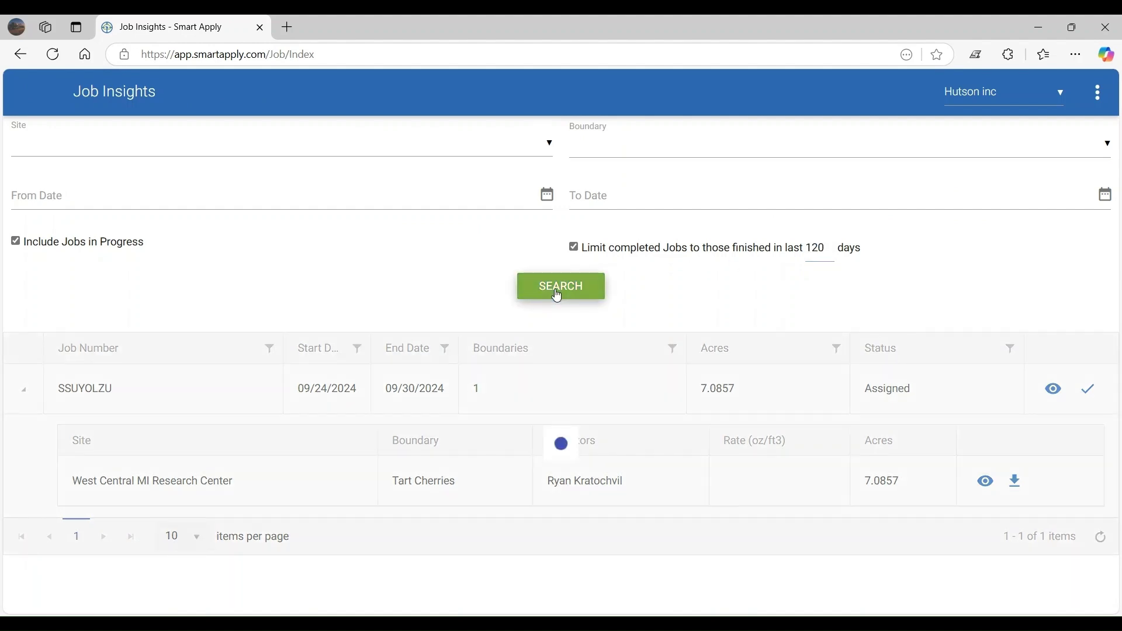
scroll(585, 380, down, 2)
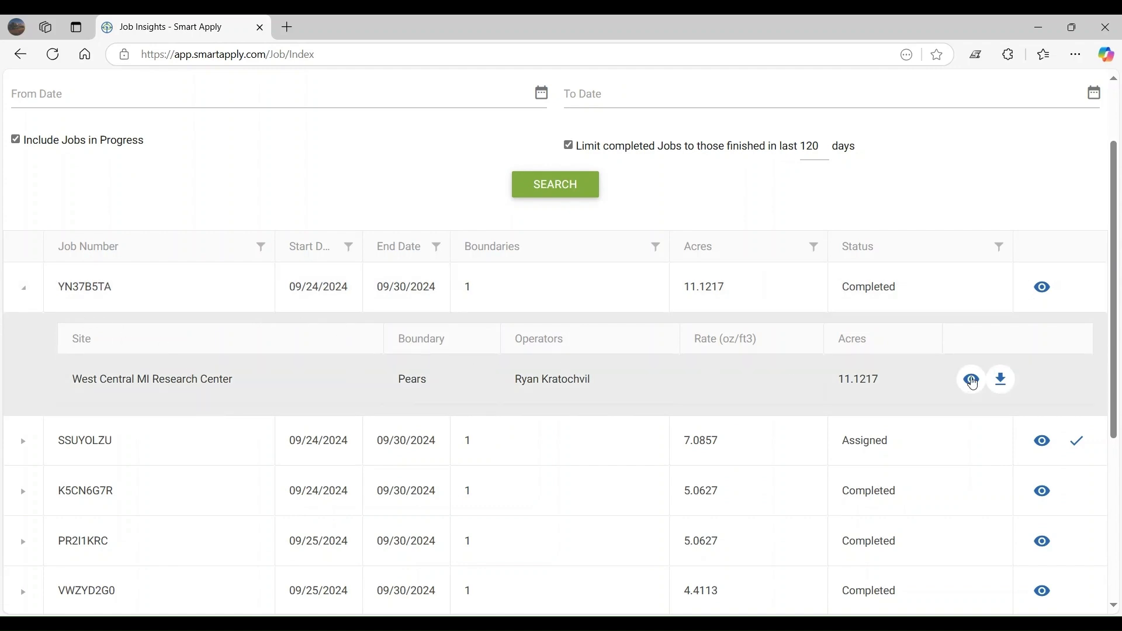
click(971, 380)
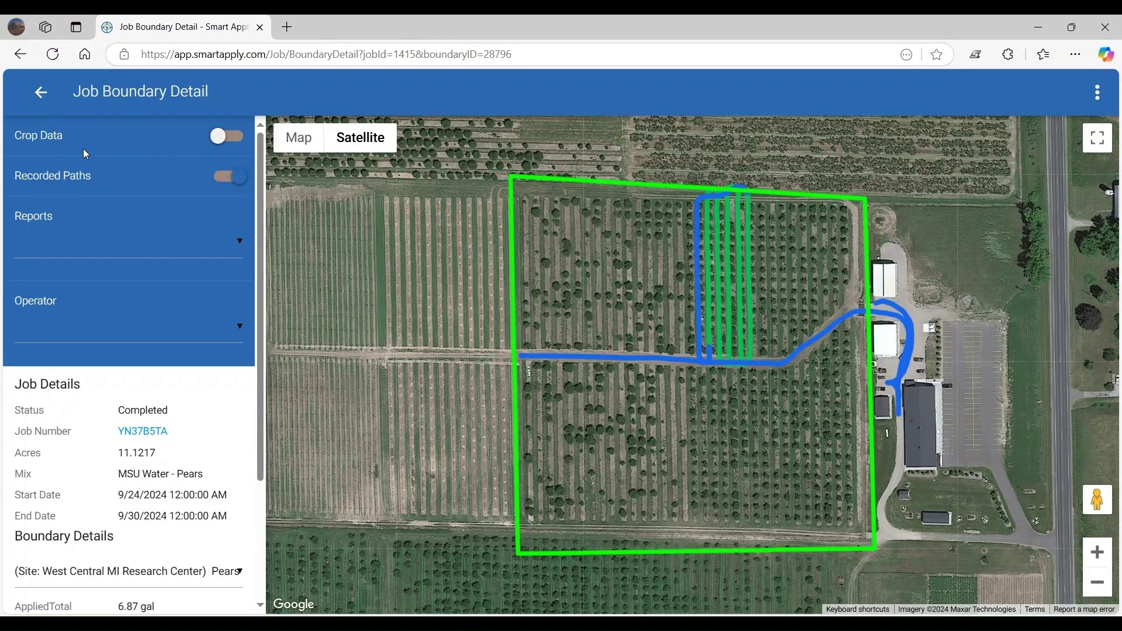
- Turn on crop data on the boundary map and check the width, height and applied volume of one tree
click(227, 137)
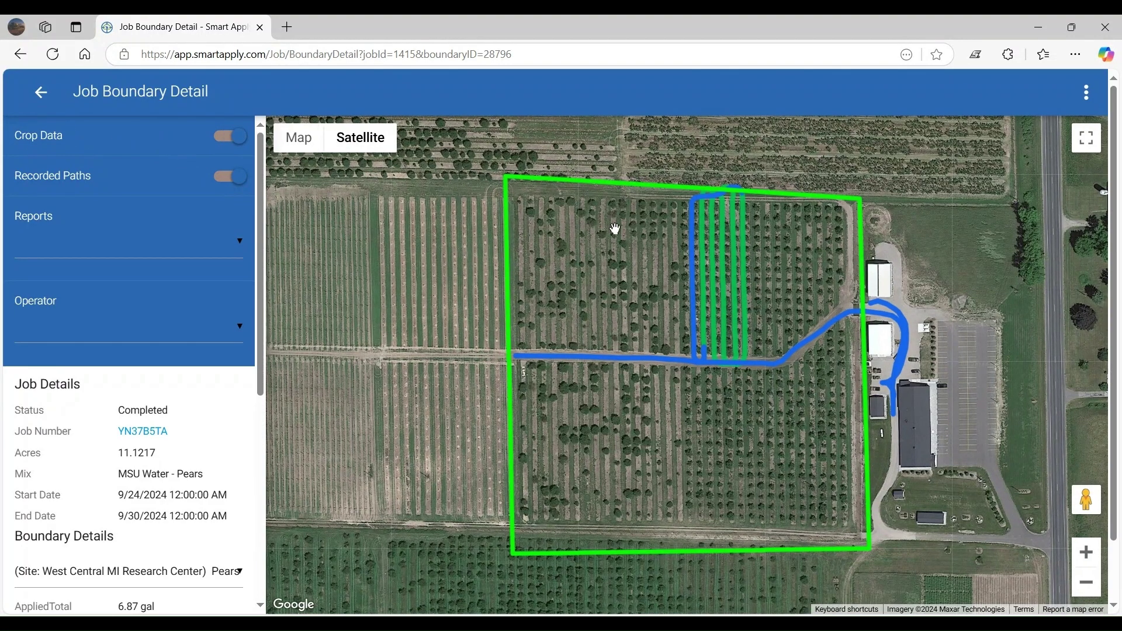
scroll(744, 286, up, 3)
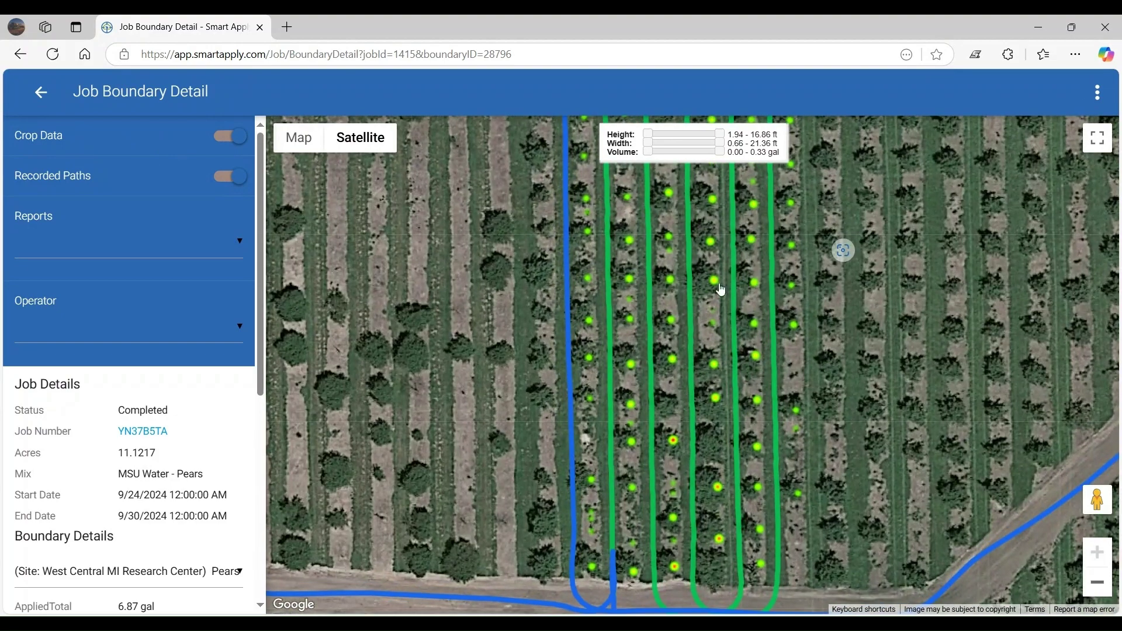
click(630, 364)
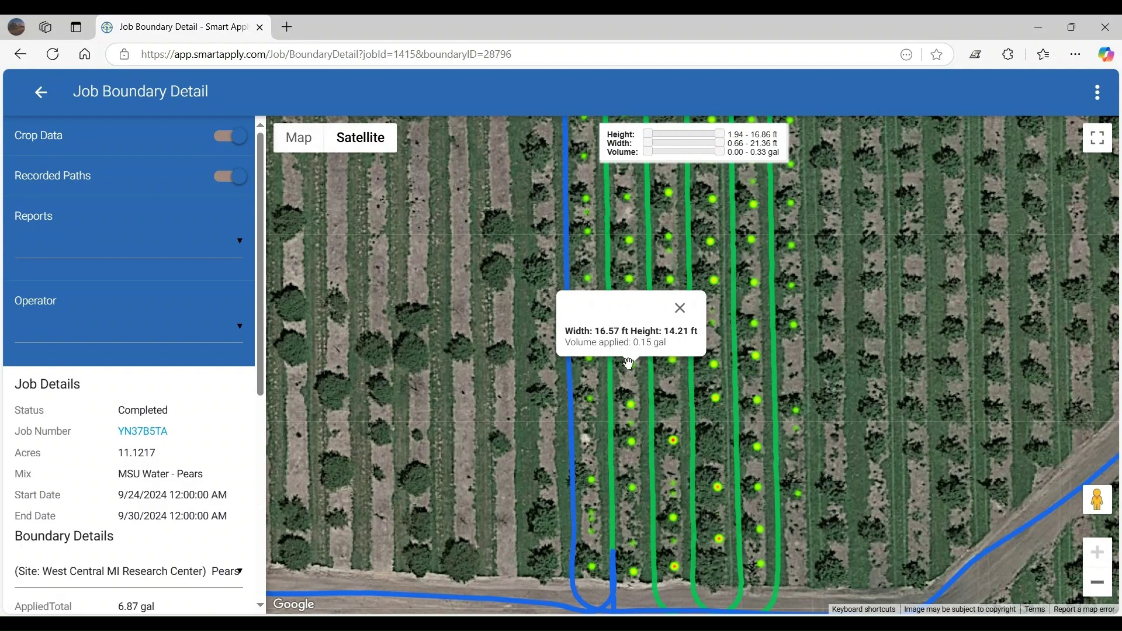
click(680, 308)
- Display the Rate report on the boundary map, followed by the Speed report, to examine spray rate and travel speed
click(101, 245)
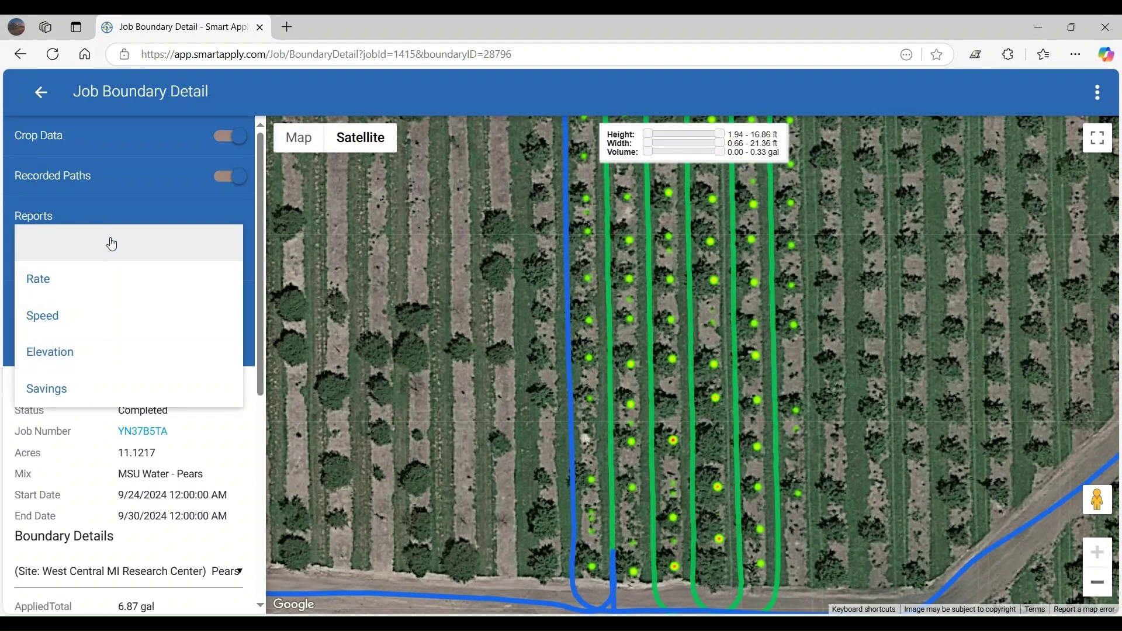
click(38, 279)
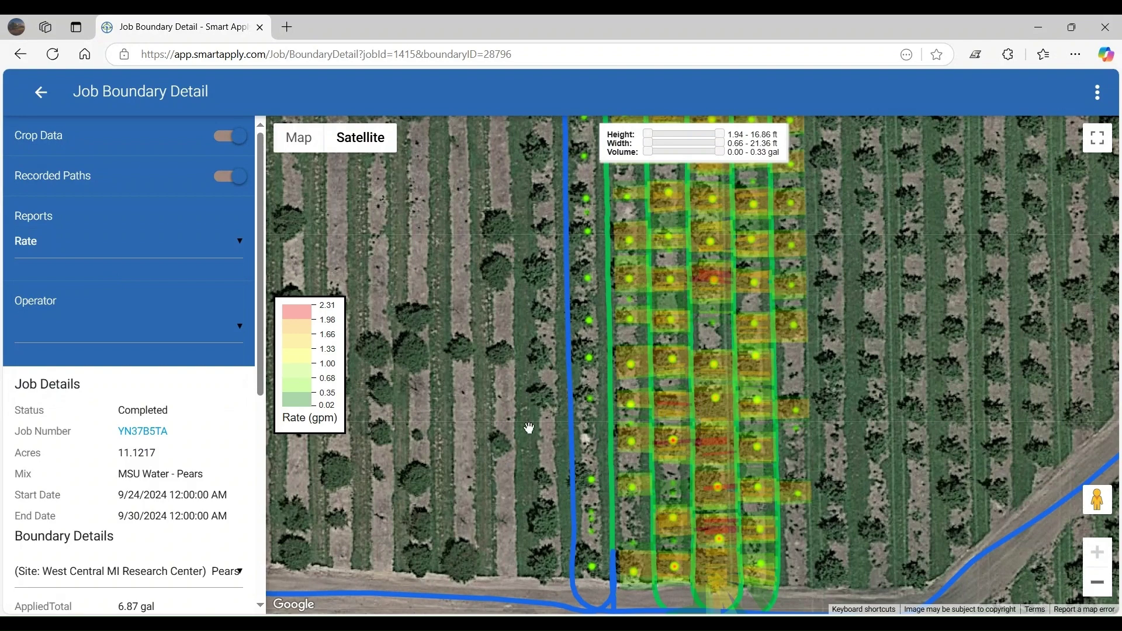
click(145, 246)
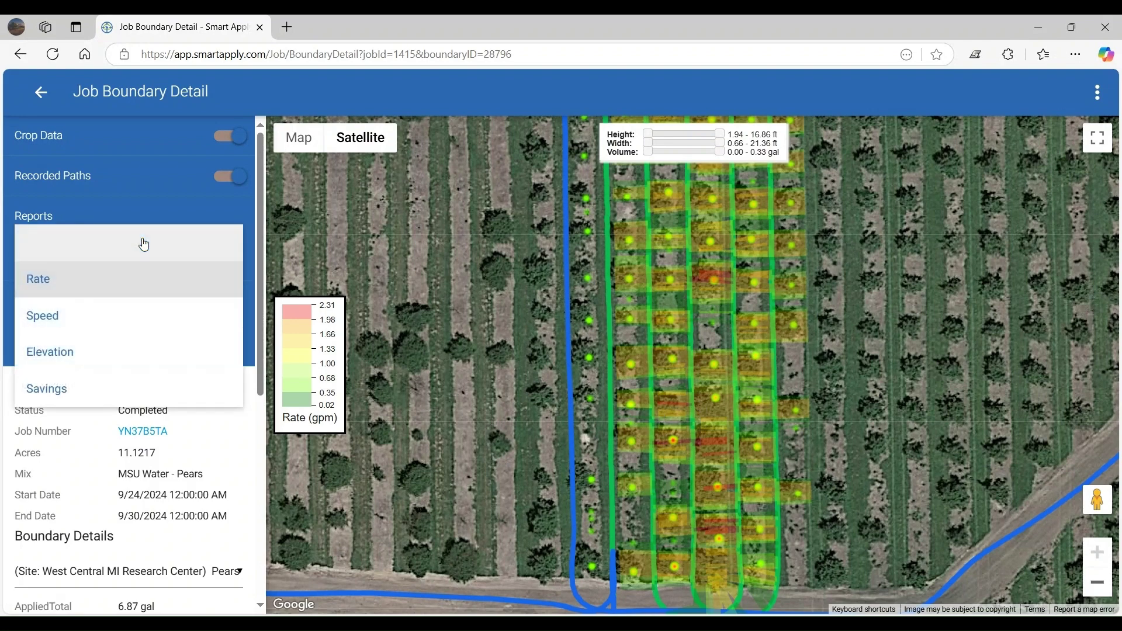
click(103, 320)
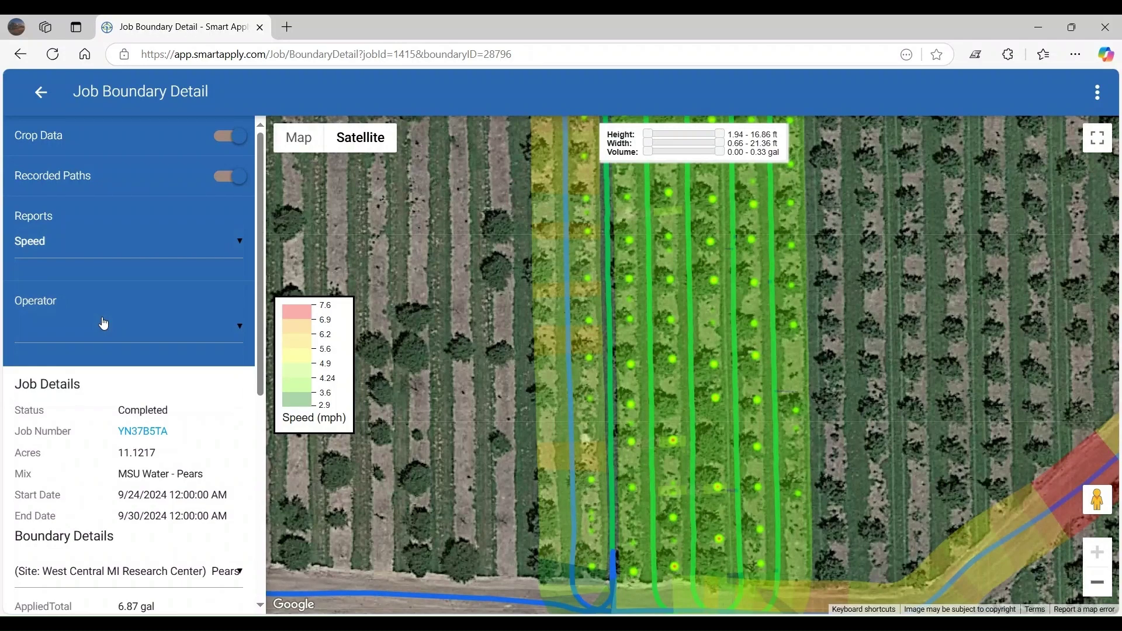
scroll(718, 431, down, 1)
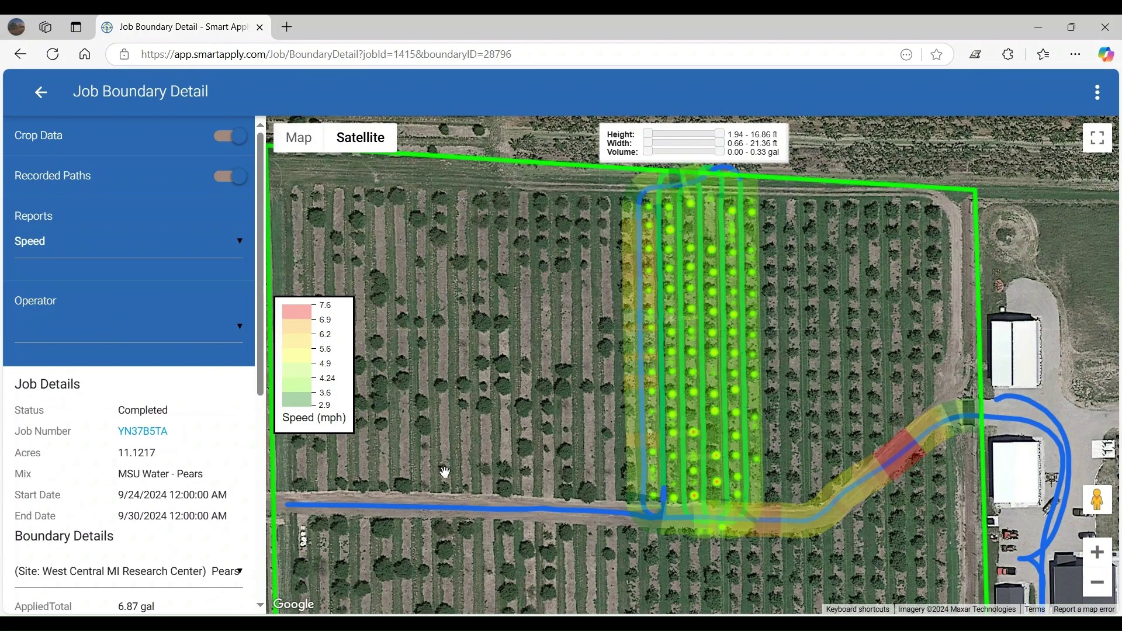
- Display the Savings report on the boundary map to examine it up close, and clear the report selection
click(71, 245)
click(82, 386)
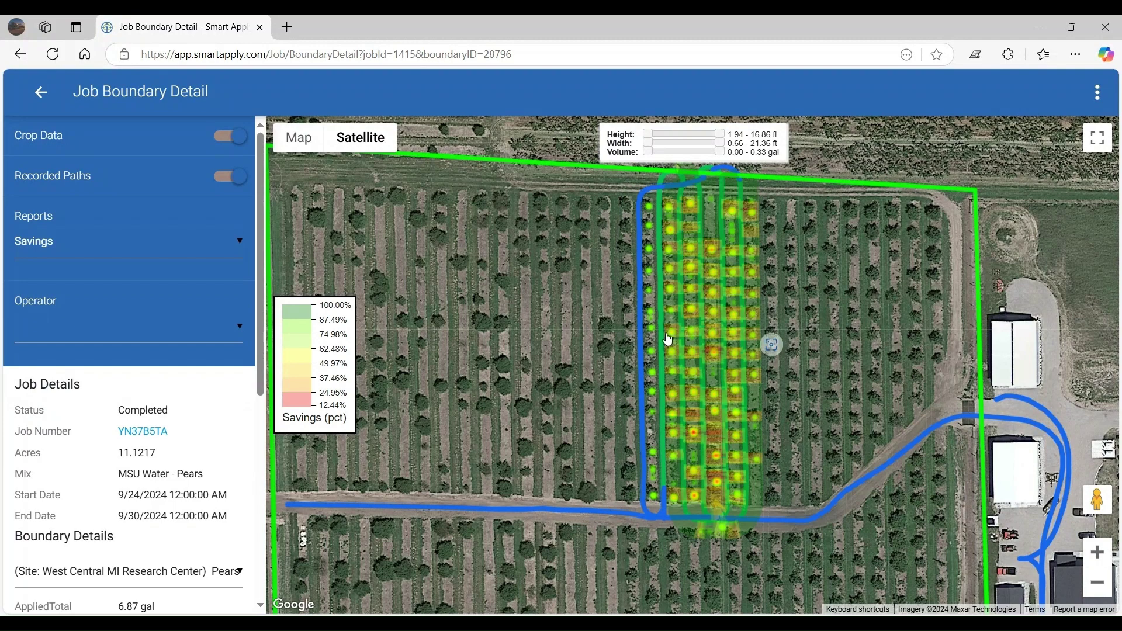
scroll(700, 353, up, 1)
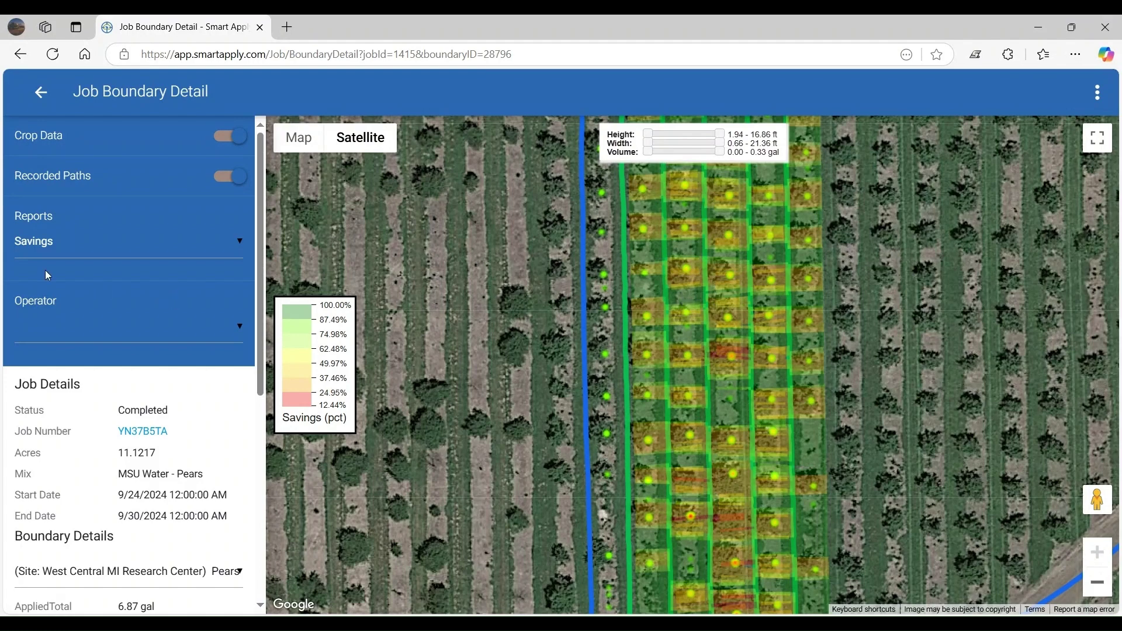
click(122, 235)
click(124, 234)
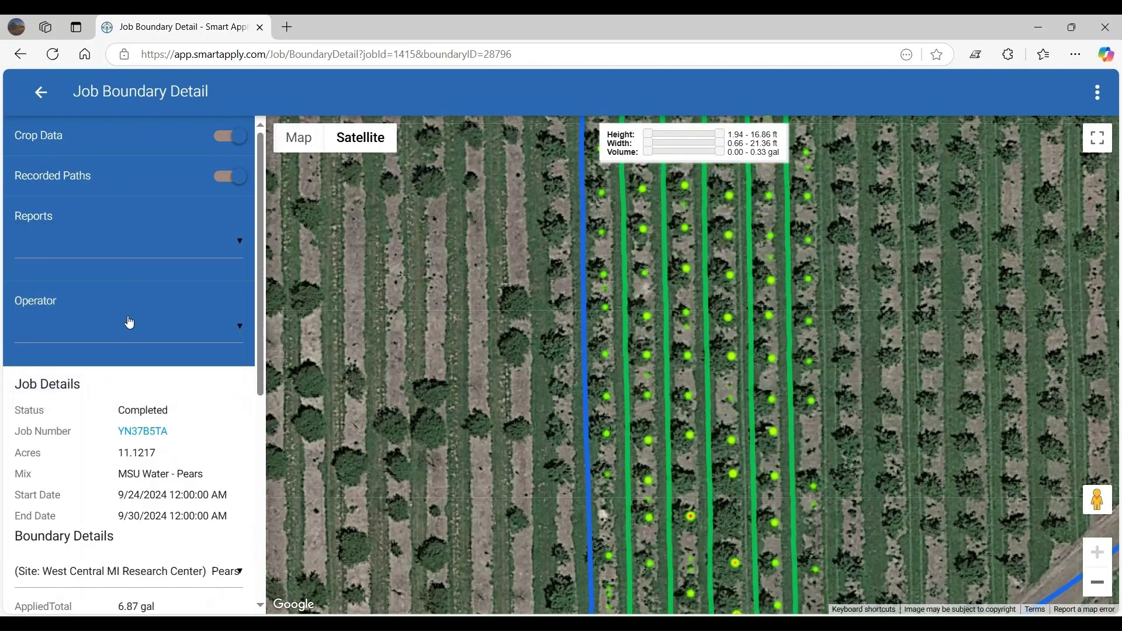
- Filter the boundary map by the job's operator and review the job details, boundary details and crop summary
click(130, 325)
click(128, 364)
scroll(153, 352, down, 1)
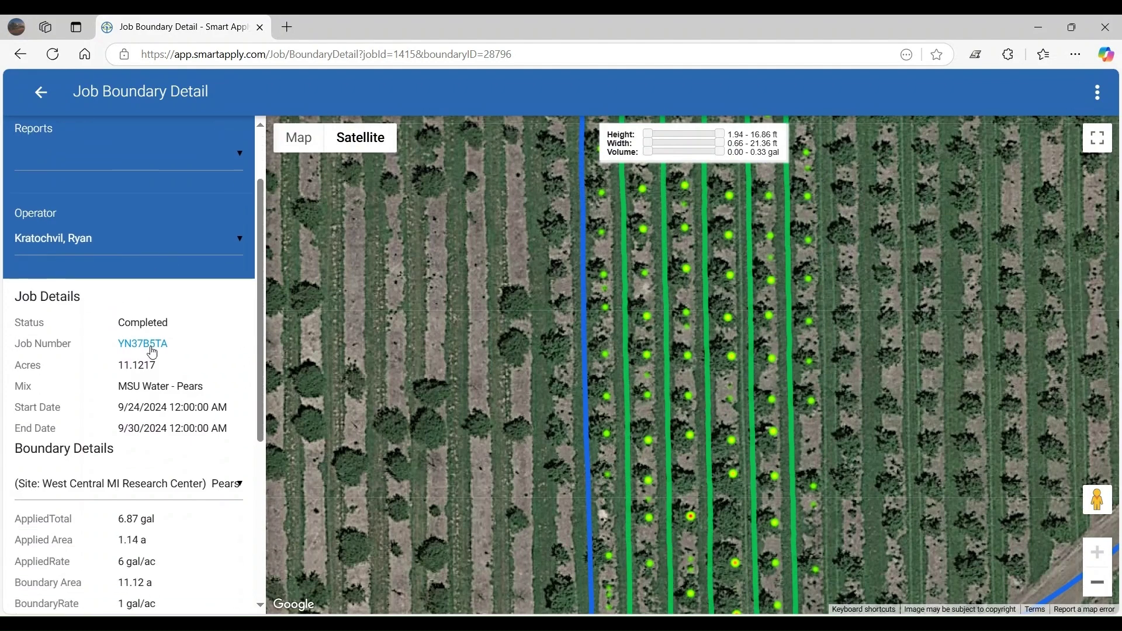
scroll(152, 352, down, 3)
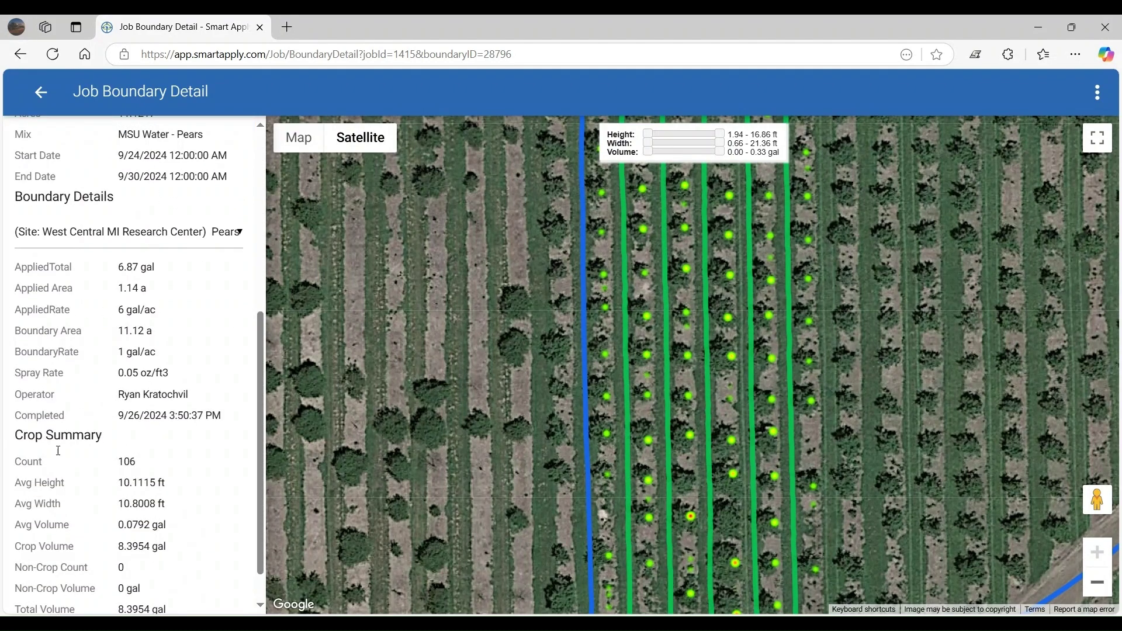
scroll(137, 363, down, 1)
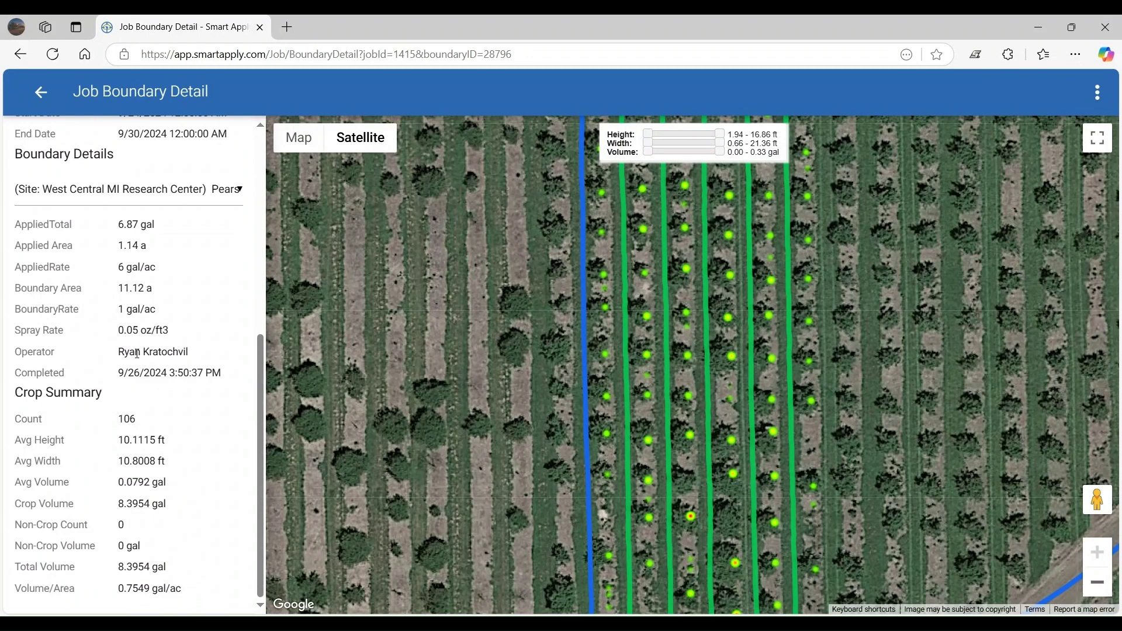